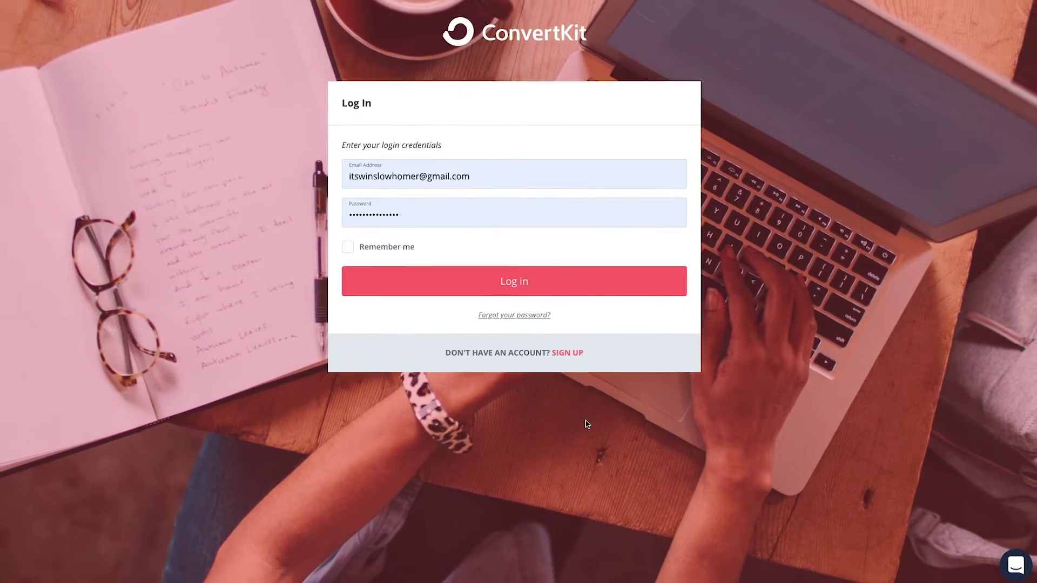
- Sign in to ConvertKit and go to the Account settings page
click(515, 284)
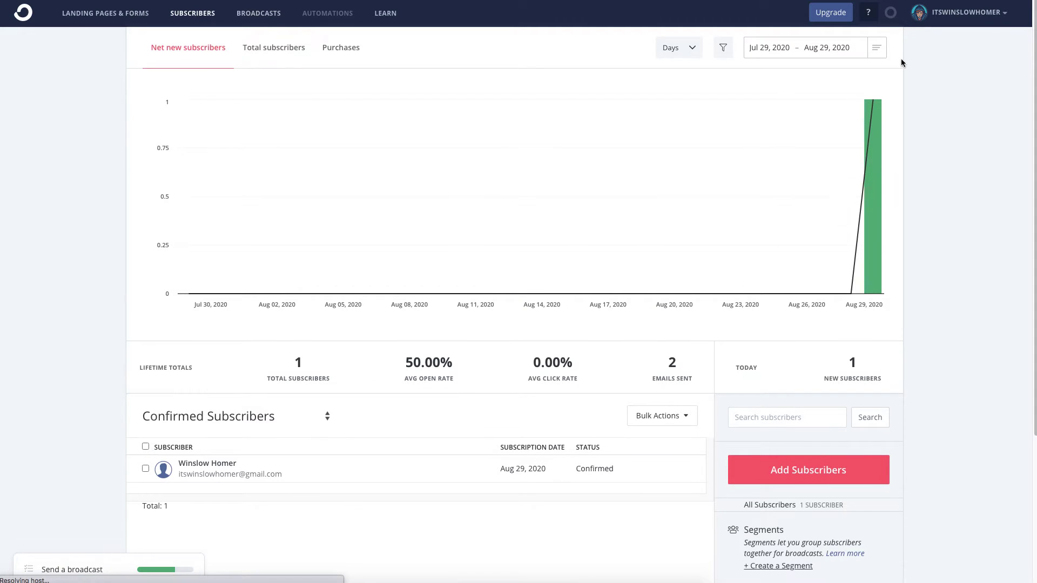
click(944, 14)
click(949, 57)
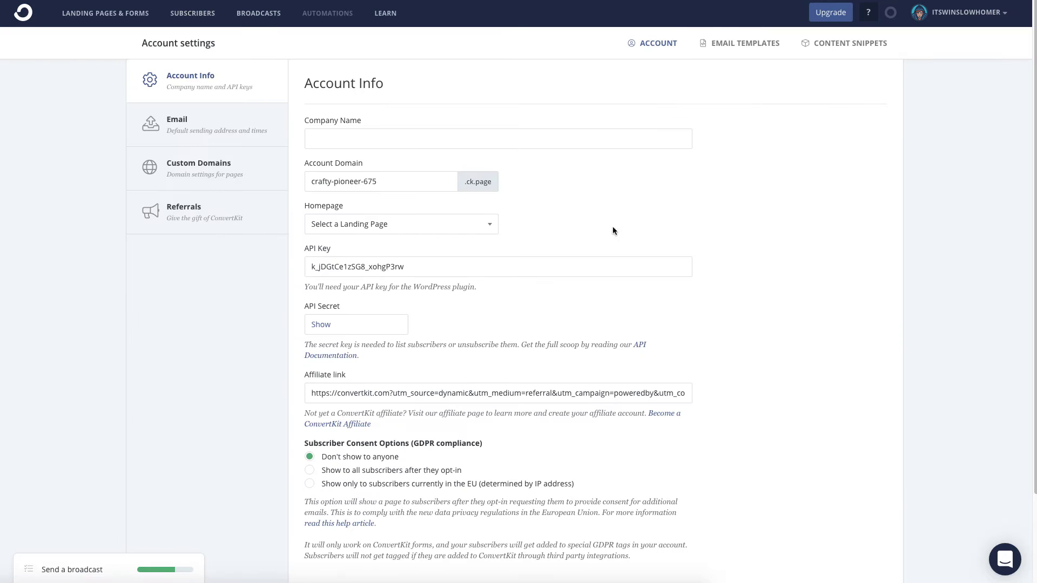
- Copy the ConvertKit API key and reveal the API secret
right_click(373, 267)
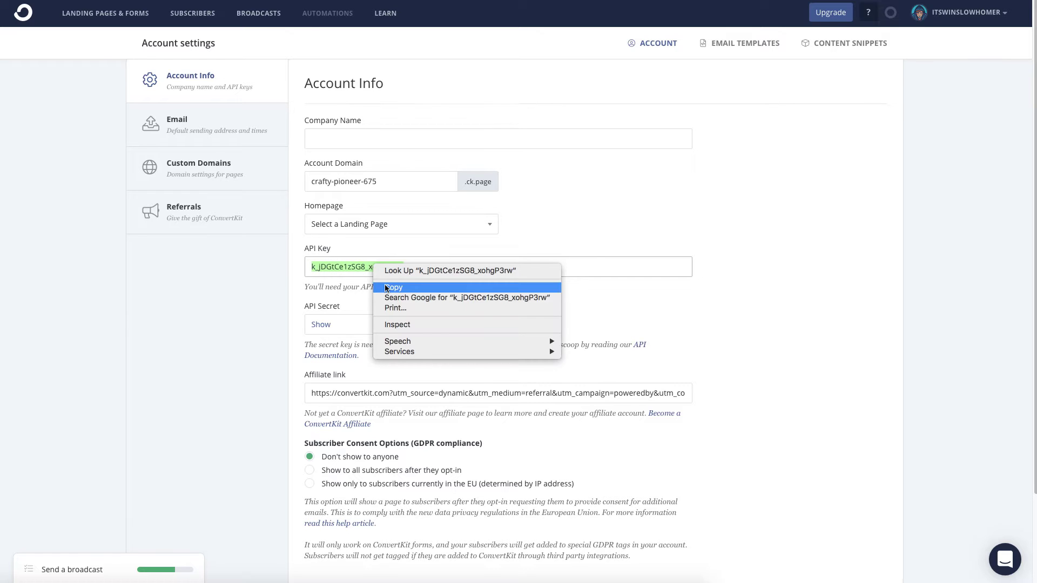
click(386, 287)
click(324, 323)
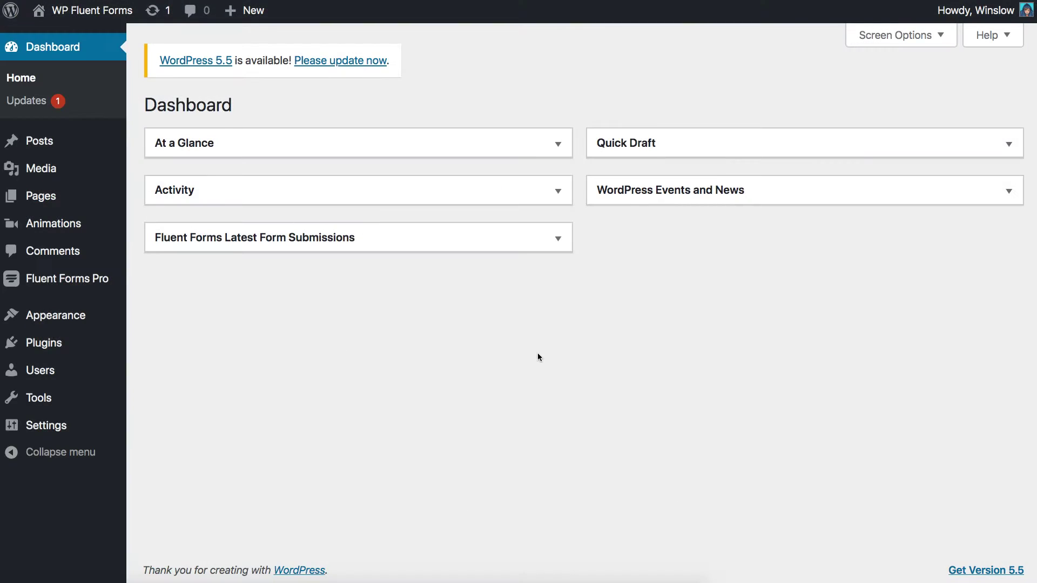
mouse_move(66, 278)
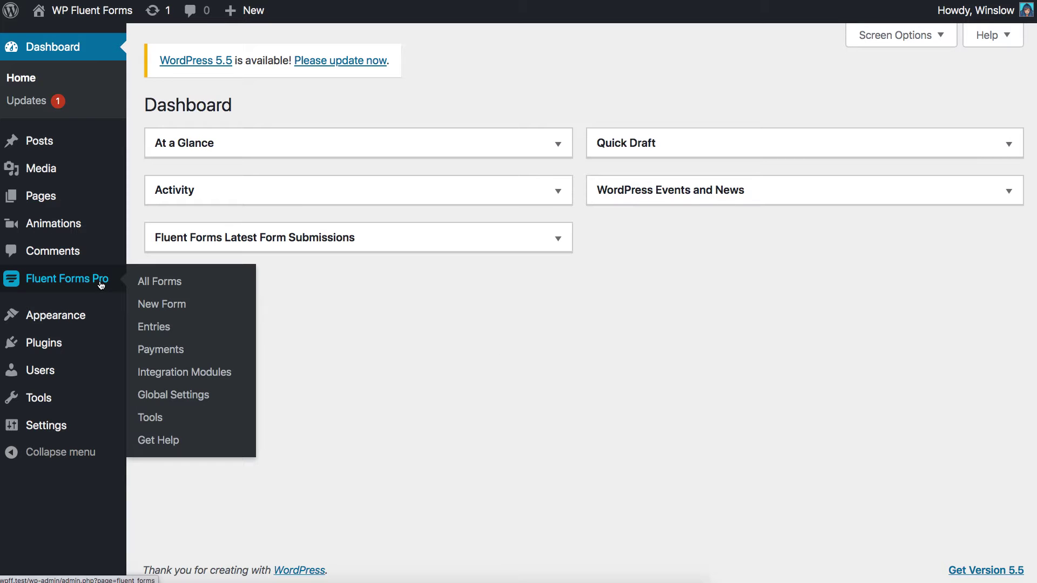
- Switch on the ConvertKit card under Integration Modules and go to its settings
click(163, 374)
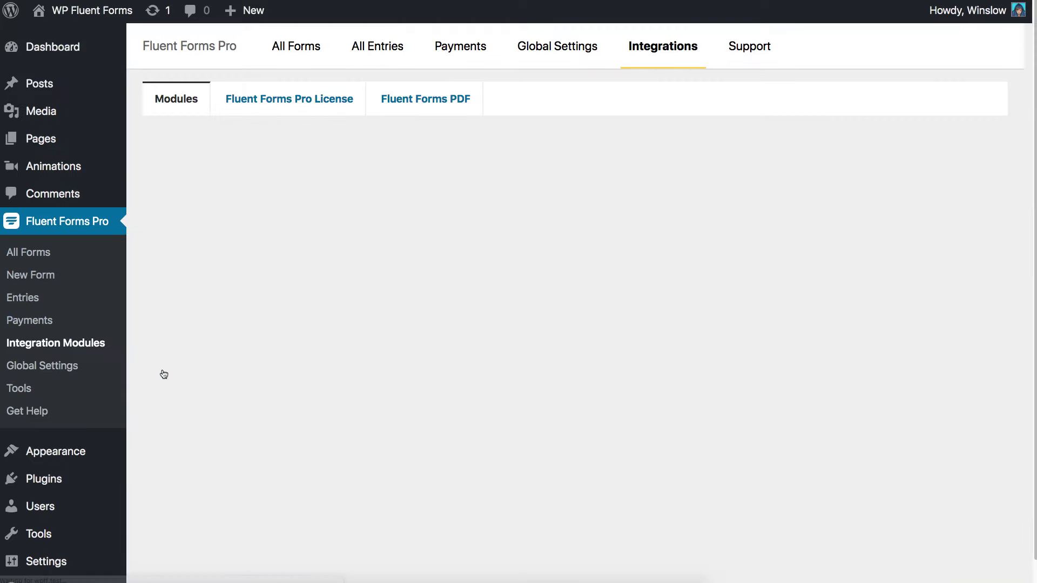
scroll(164, 373, down, 5)
scroll(163, 373, down, 6)
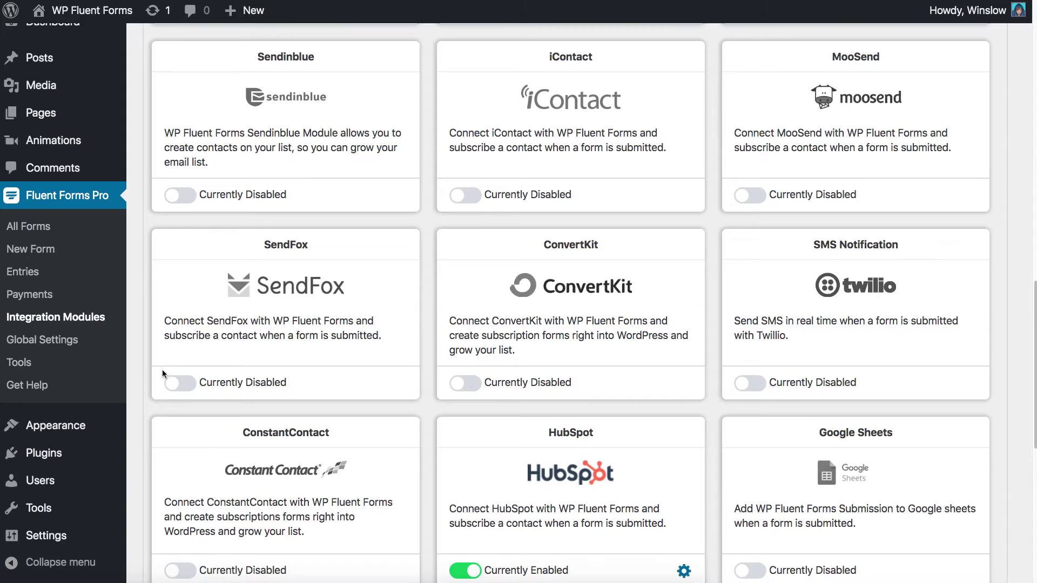
click(458, 385)
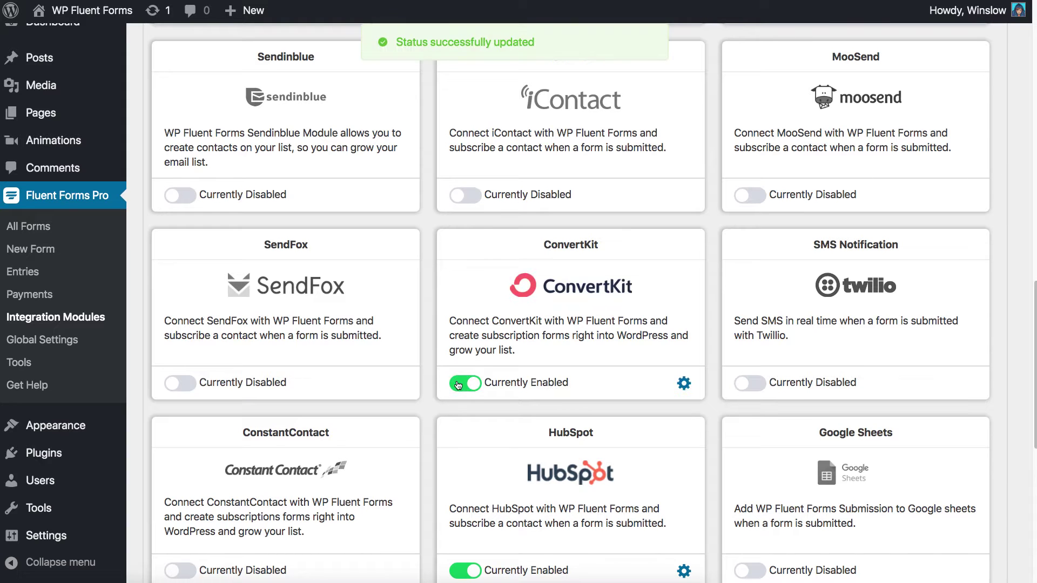
click(684, 382)
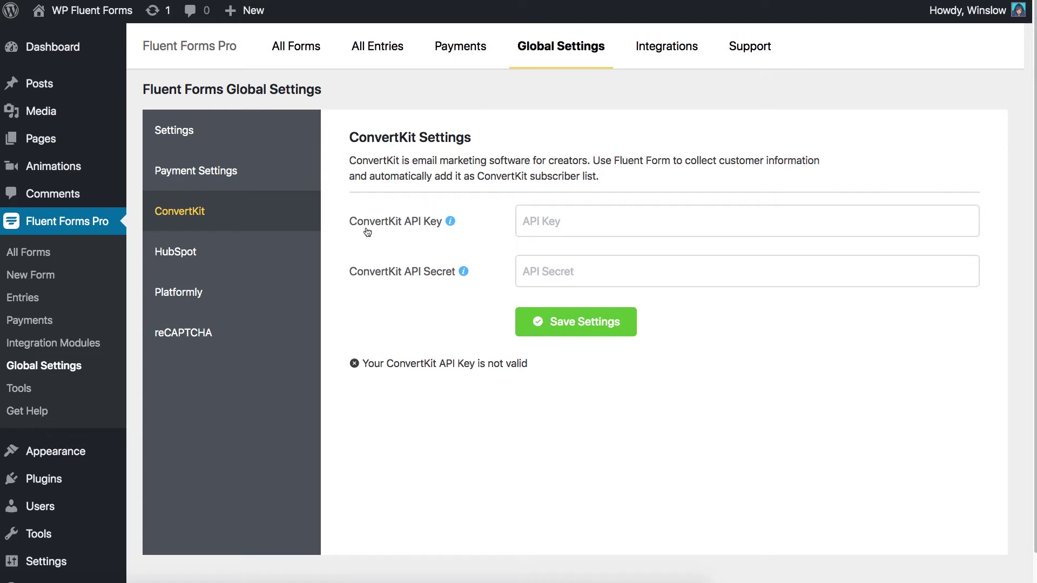
- Paste the ConvertKit API key and API secret into Fluent Forms and save them
click(530, 221)
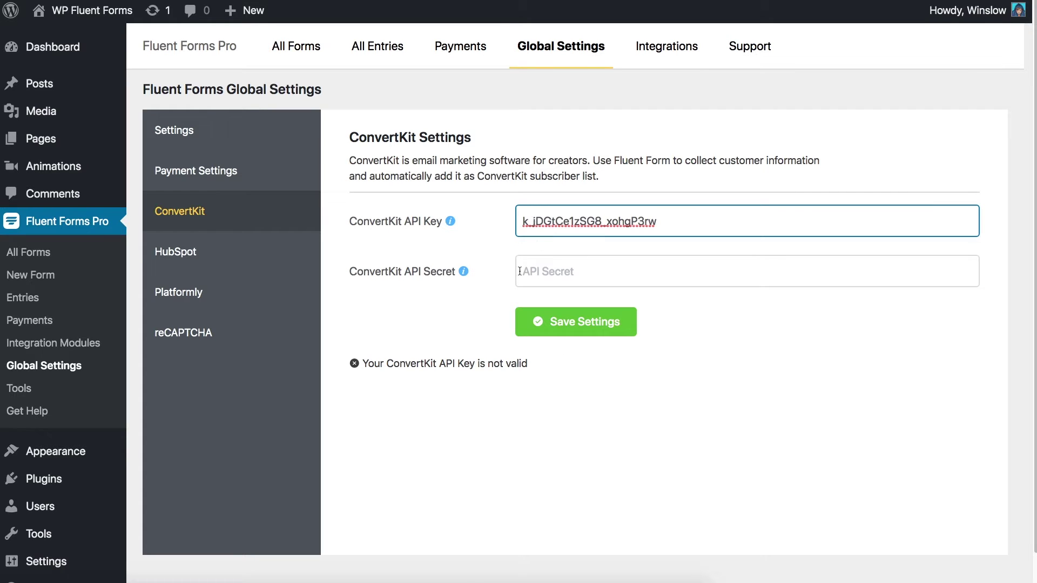
click(536, 276)
right_click(538, 274)
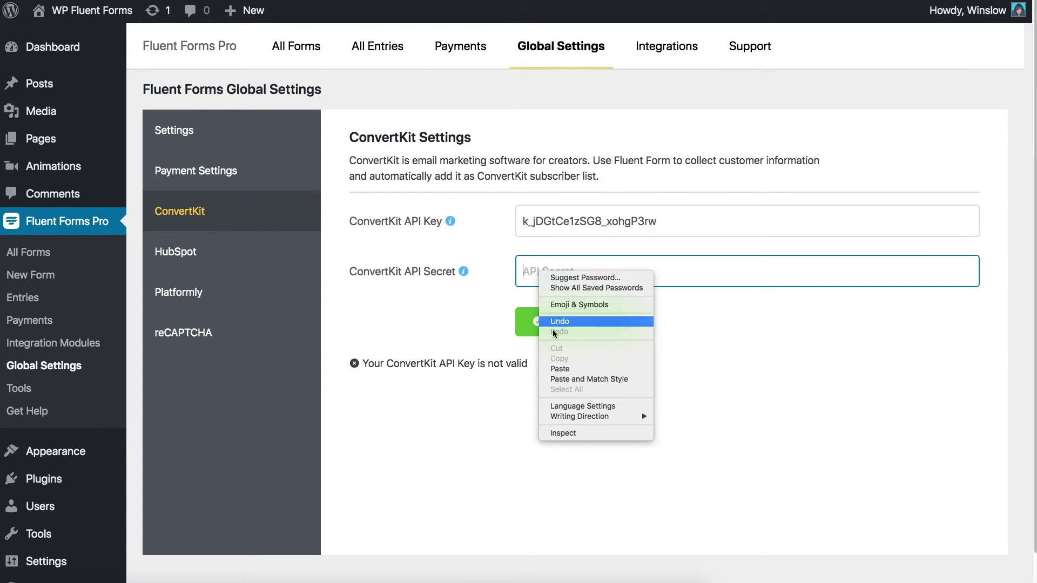
click(560, 369)
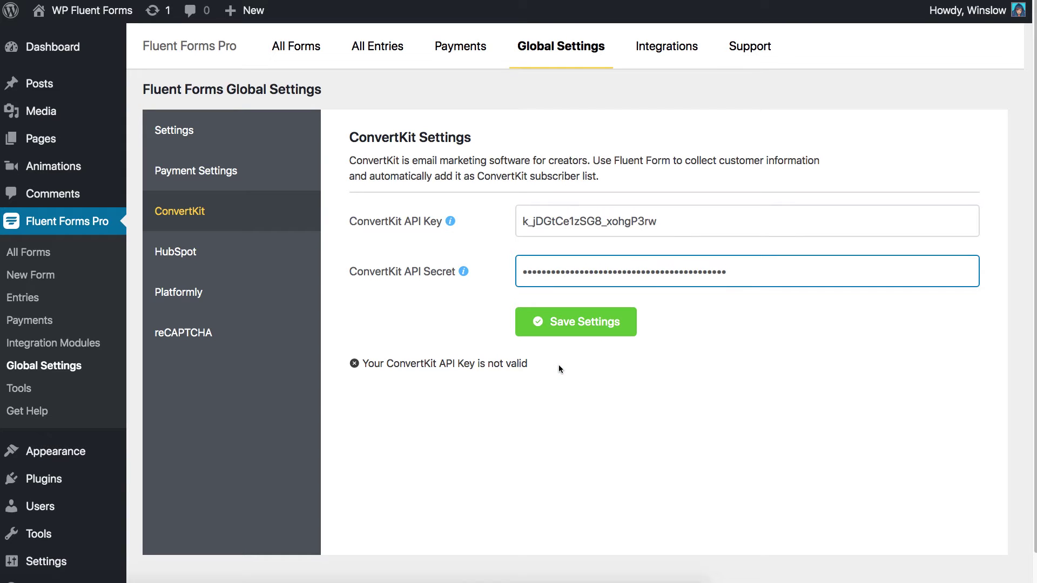
click(573, 323)
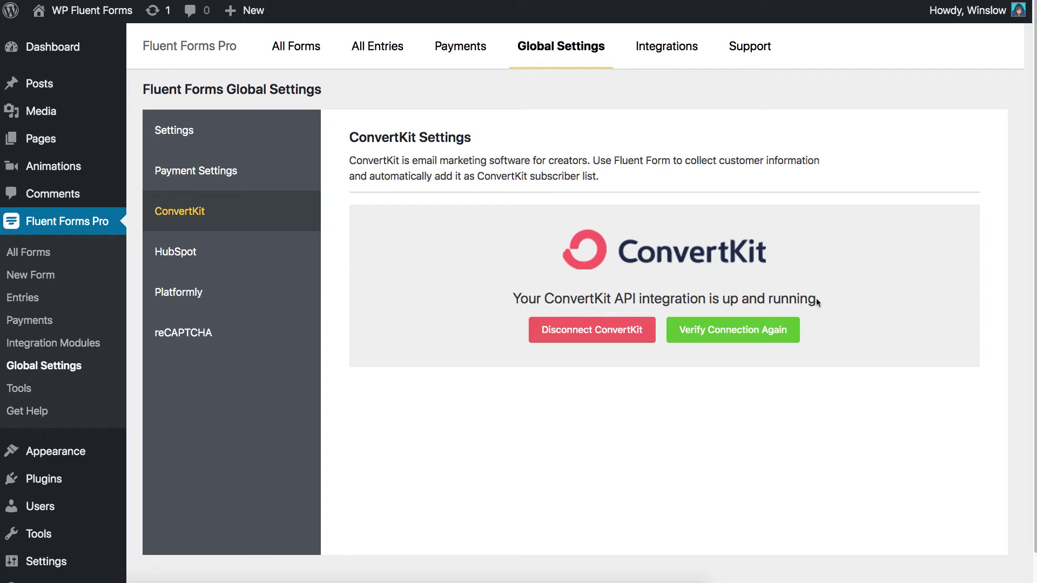
click(822, 392)
- Add a ConvertKit integration under the Subscription Form's Marketing & CRM Integrations
click(299, 51)
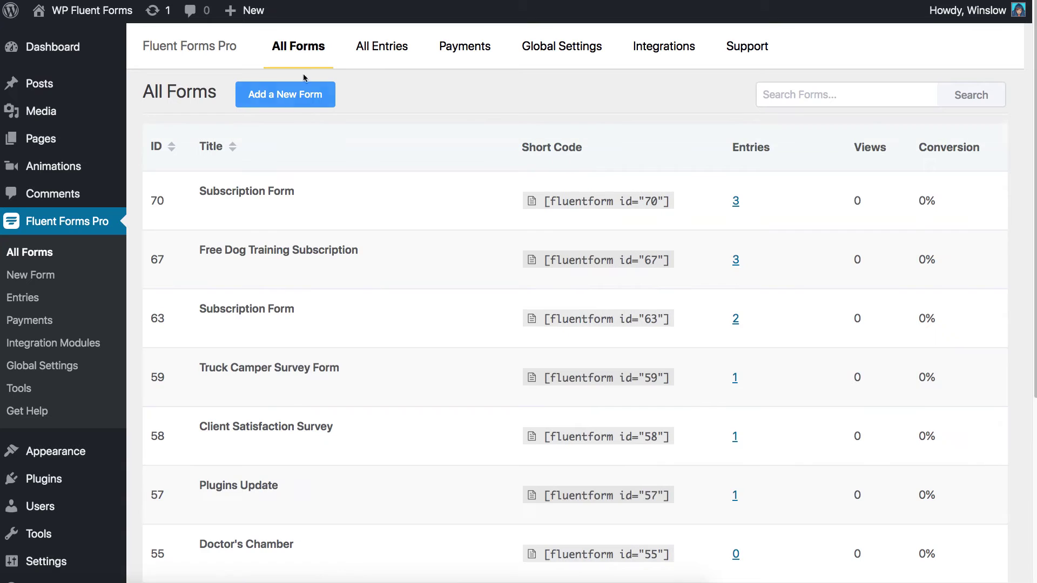
click(173, 209)
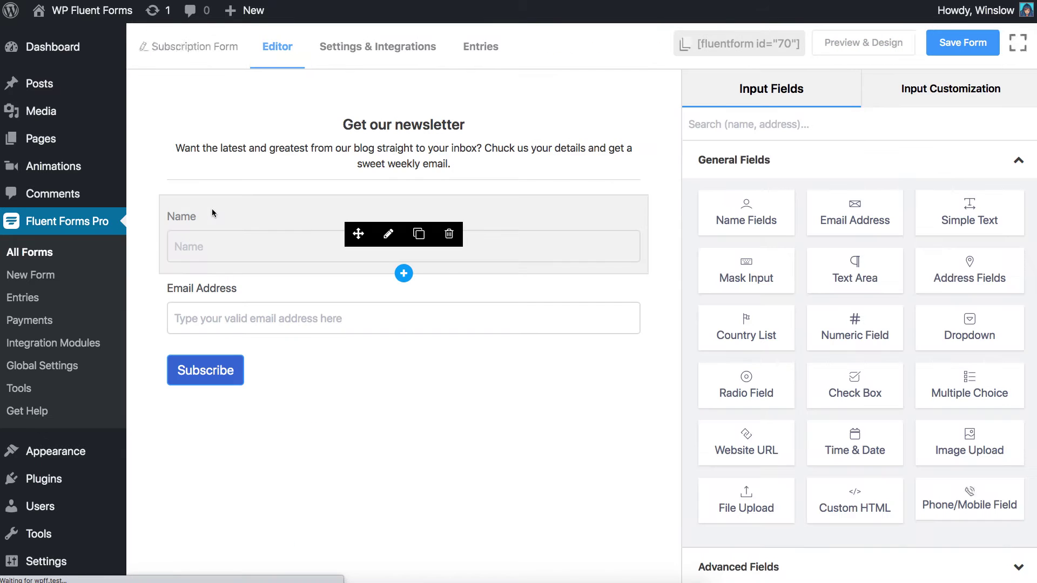
click(359, 50)
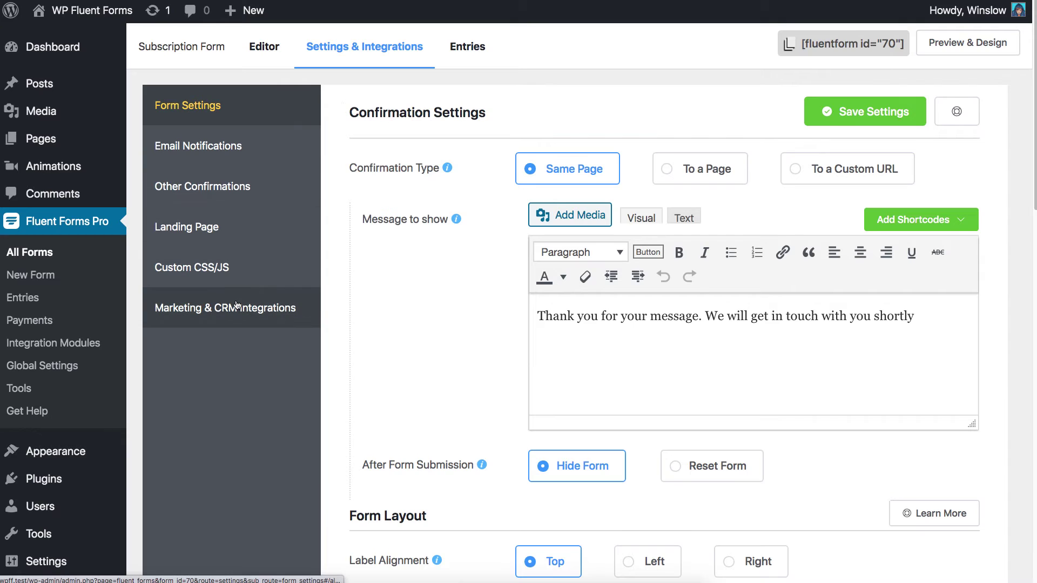
click(238, 306)
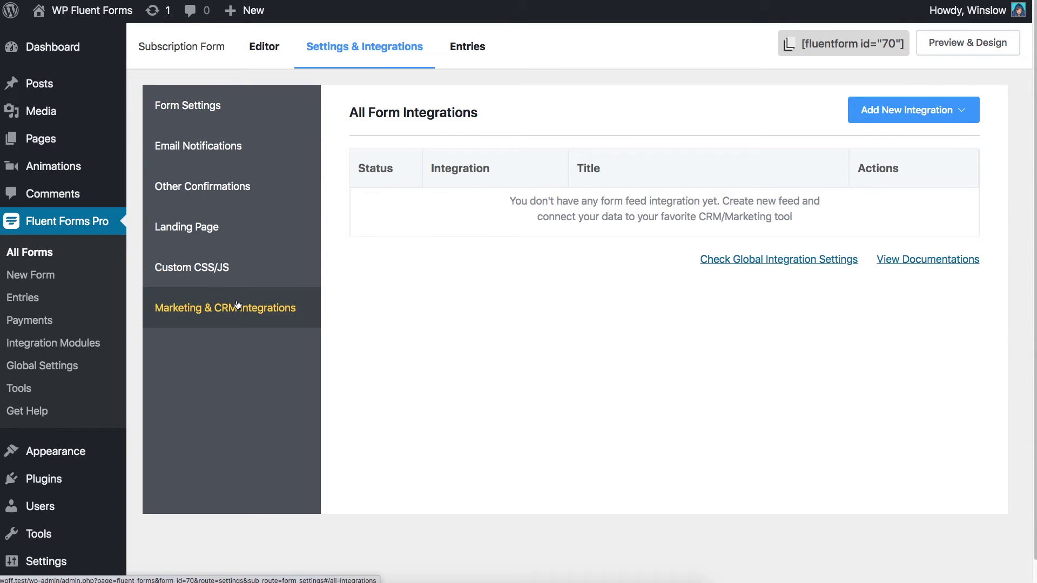
click(881, 116)
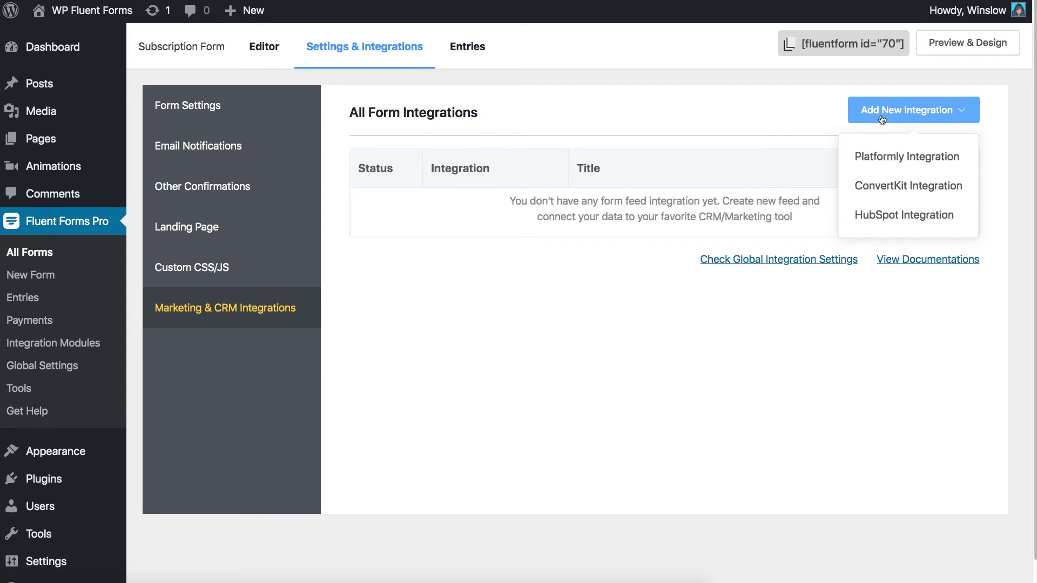
click(884, 184)
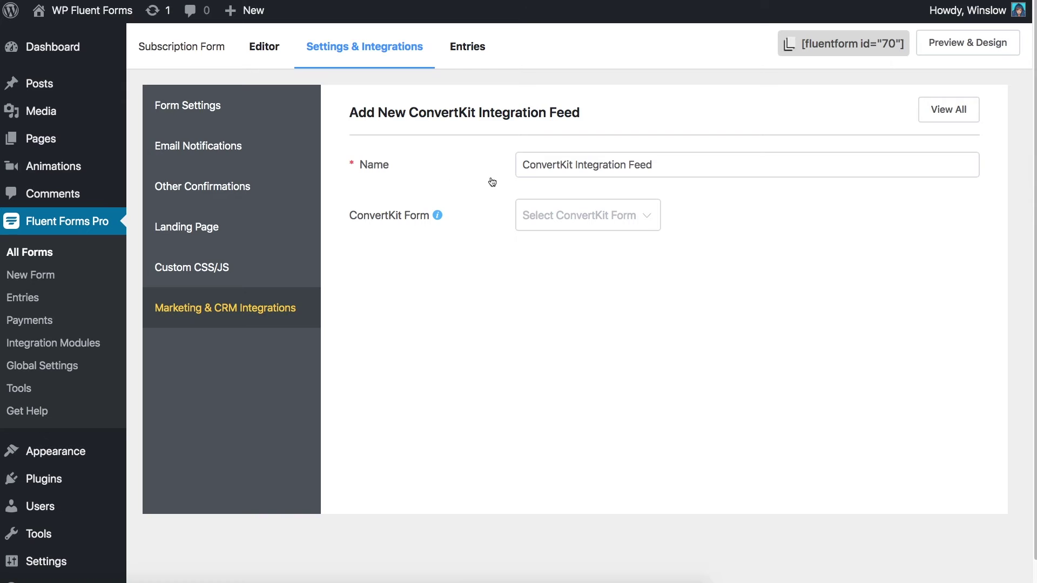
- Point the new feed at the Client Satisfaction Survey ConvertKit form
click(629, 166)
click(613, 215)
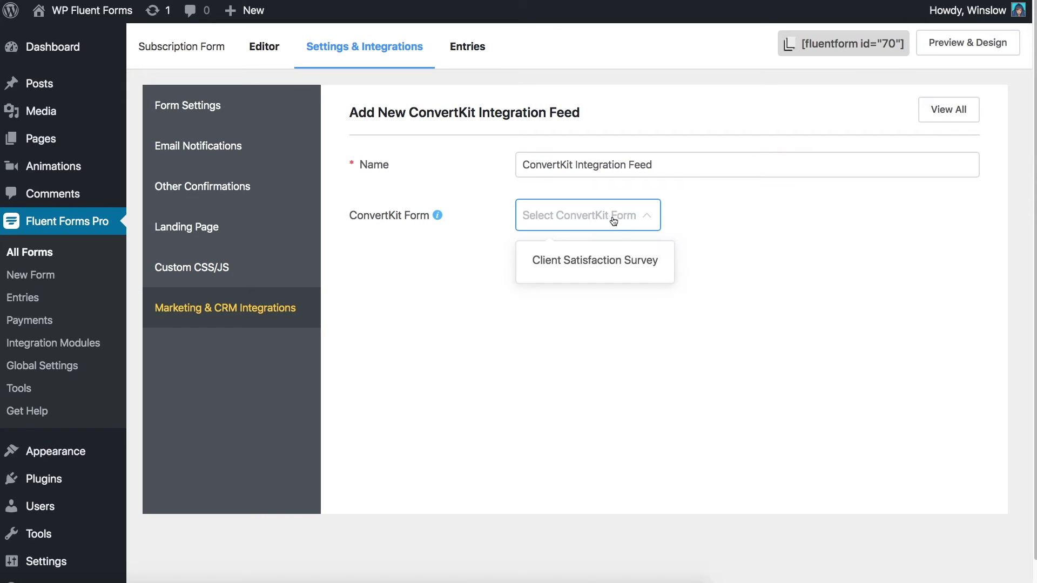
click(616, 260)
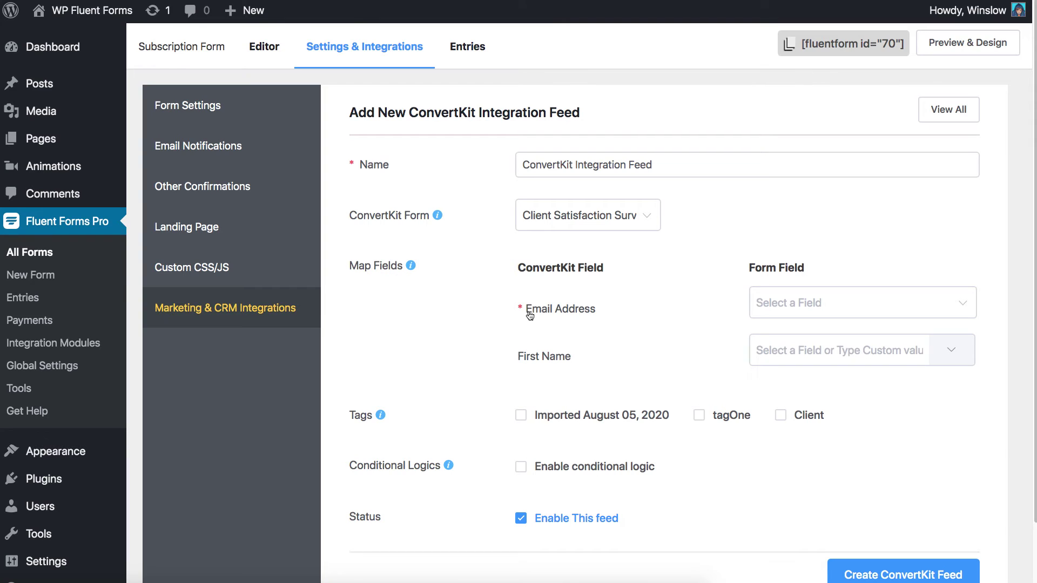
- Map Email Address and First Name to the form's fields and tag subscribers Client
click(957, 306)
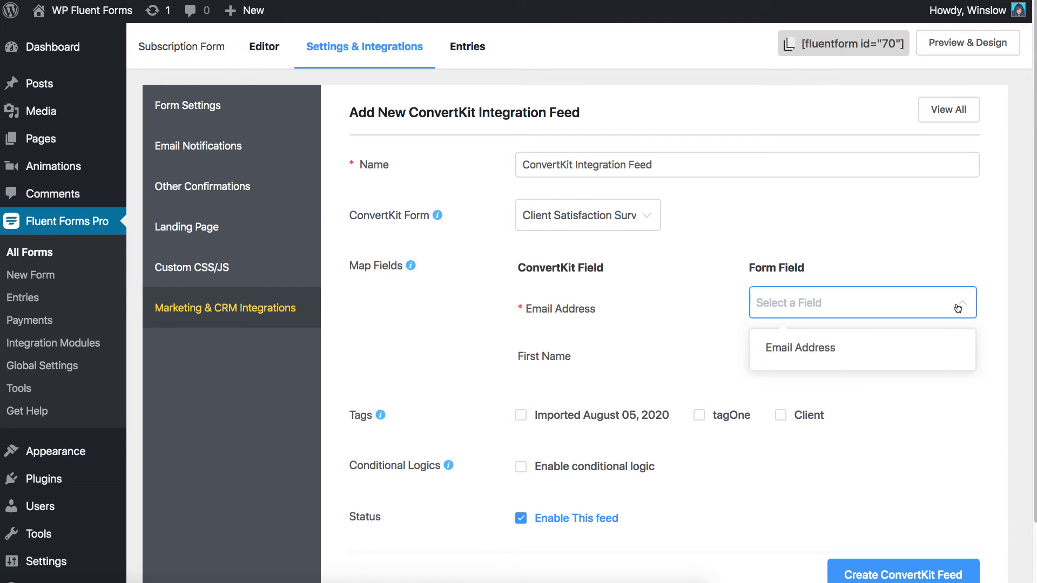
click(888, 347)
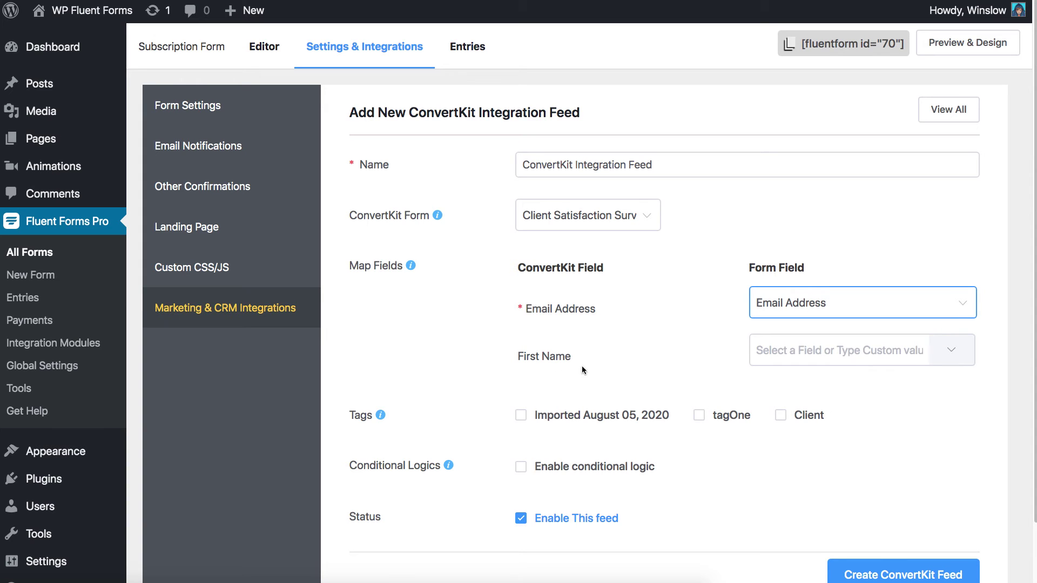
click(950, 353)
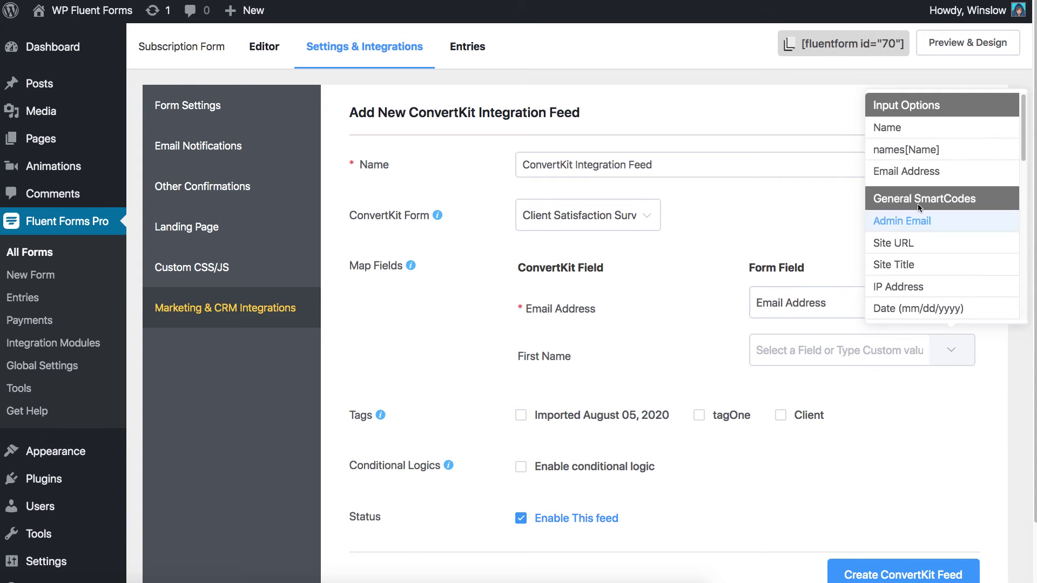
click(924, 151)
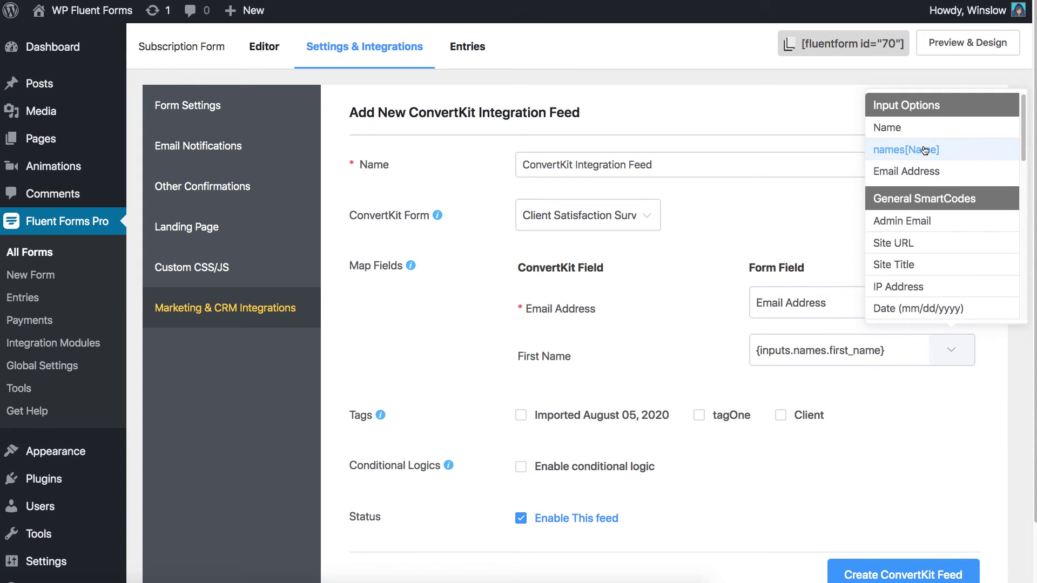
click(699, 364)
click(781, 418)
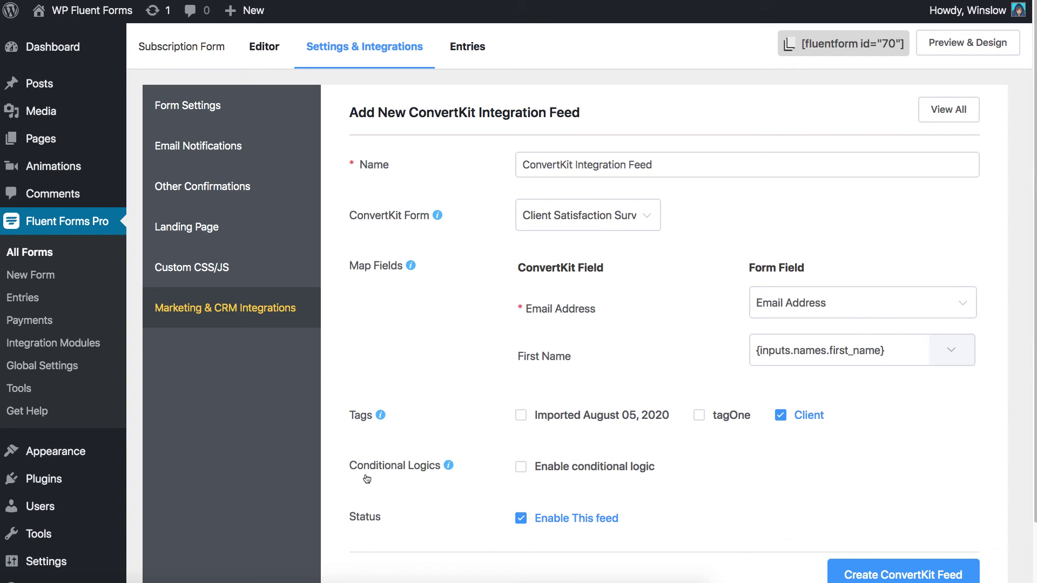
- Enable conditional logic and create the ConvertKit feed
click(521, 467)
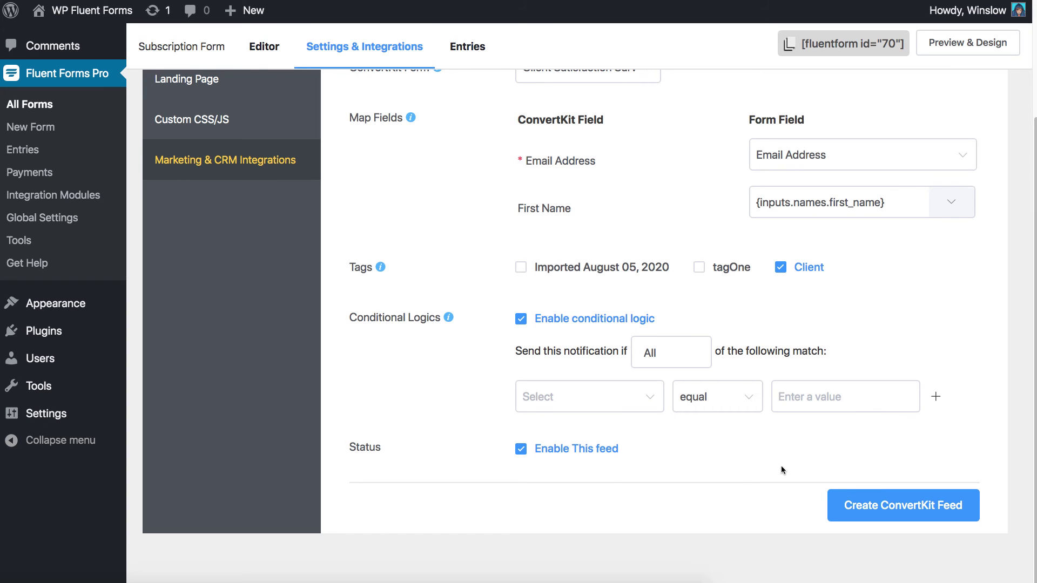
click(877, 501)
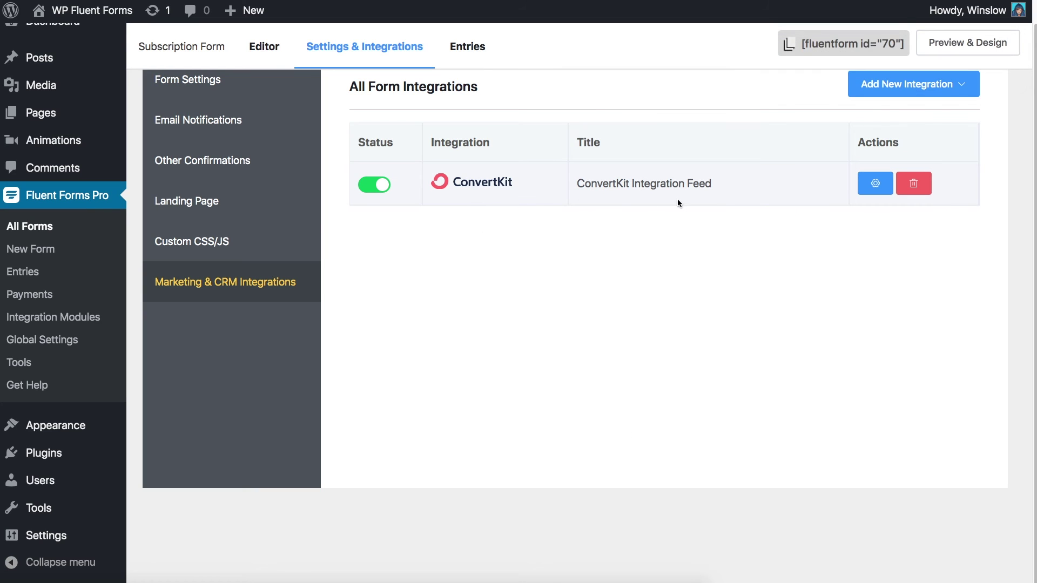
- Submit a test signup with a name and email address in the form preview
click(947, 45)
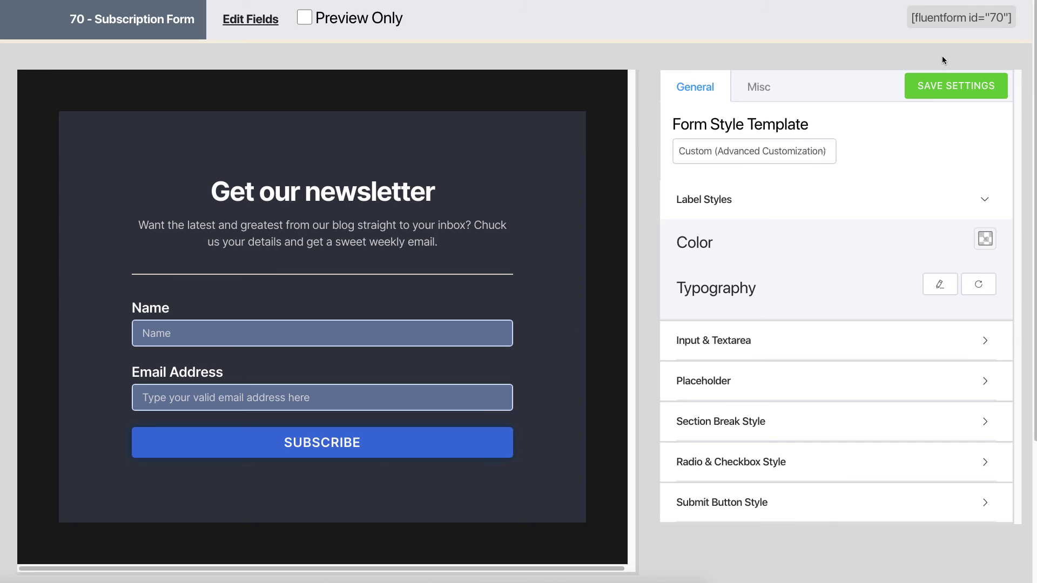
click(323, 326)
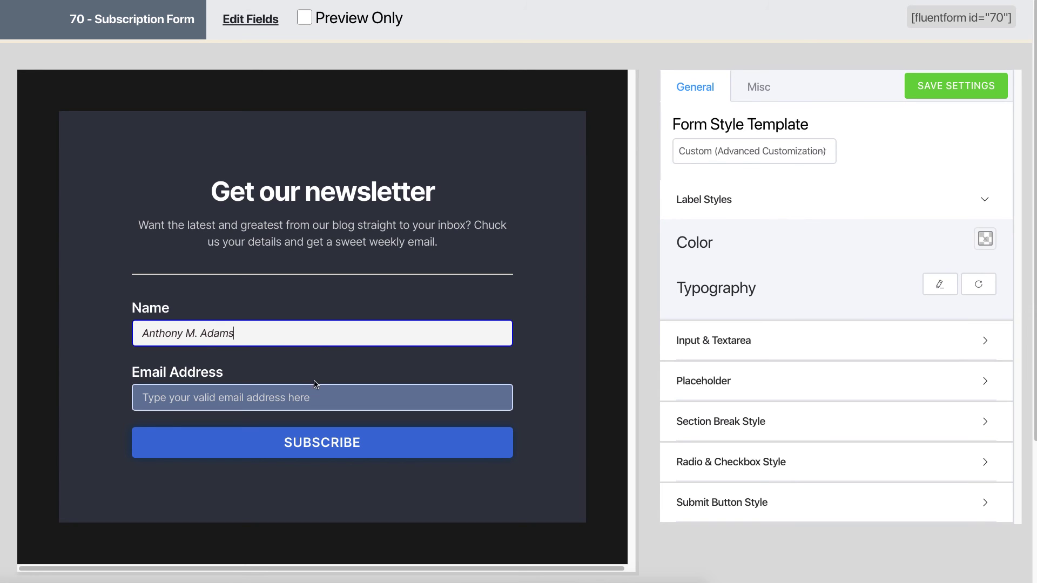
click(295, 395)
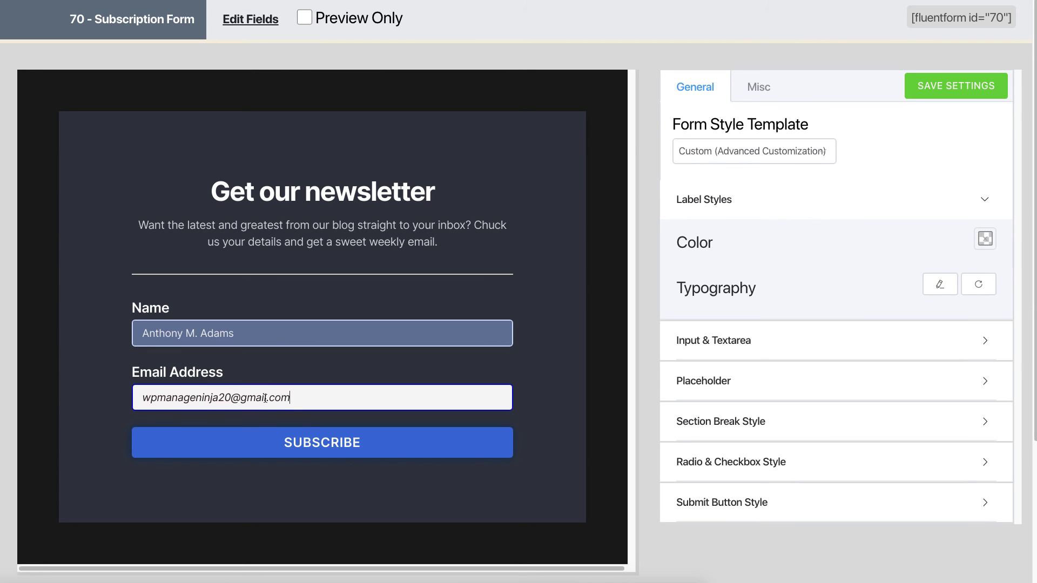
click(315, 442)
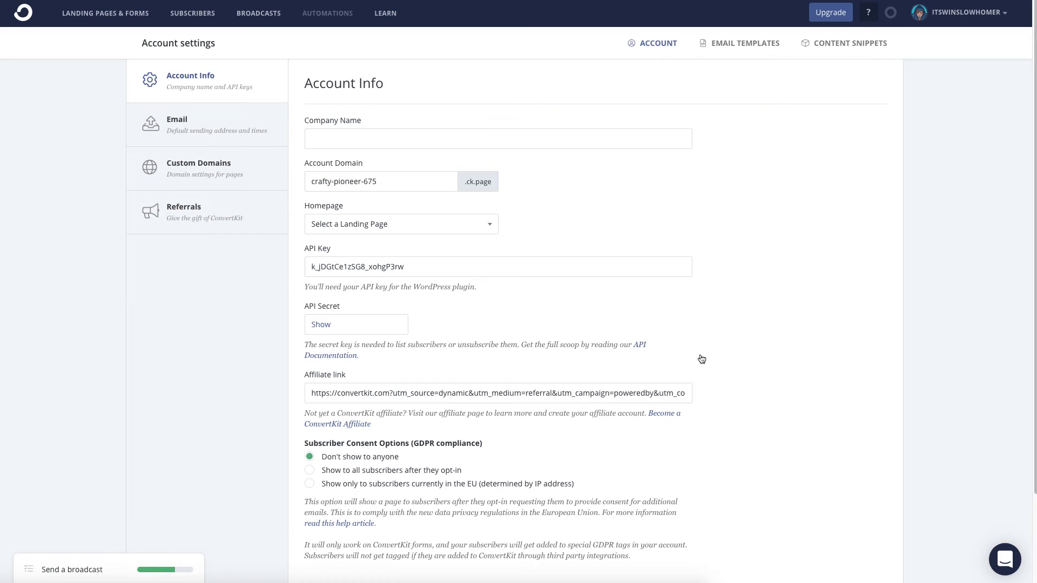
- Open the ConvertKit Subscribers page and the new confirmed subscriber's details
click(193, 18)
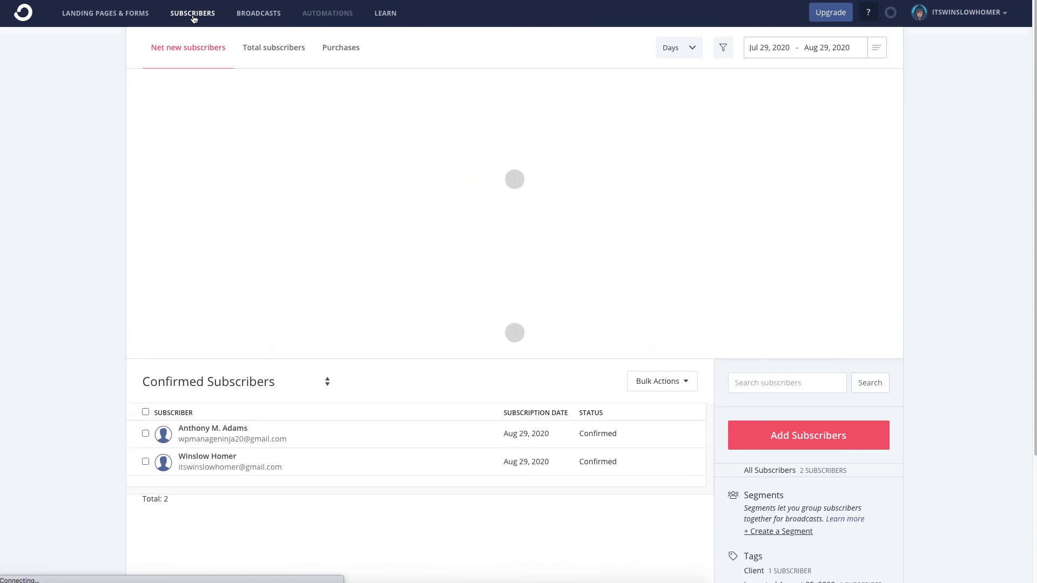
click(228, 467)
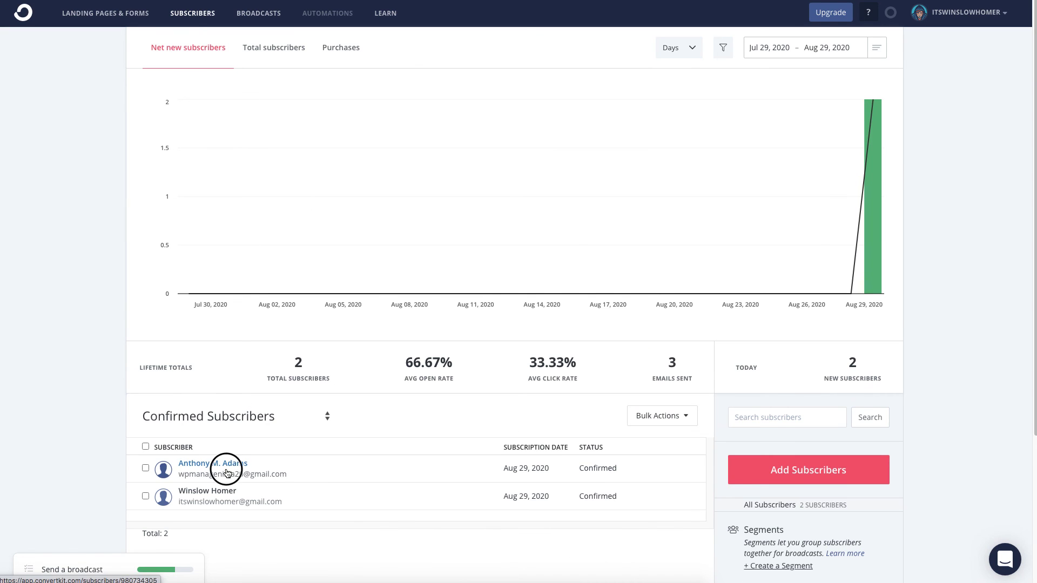